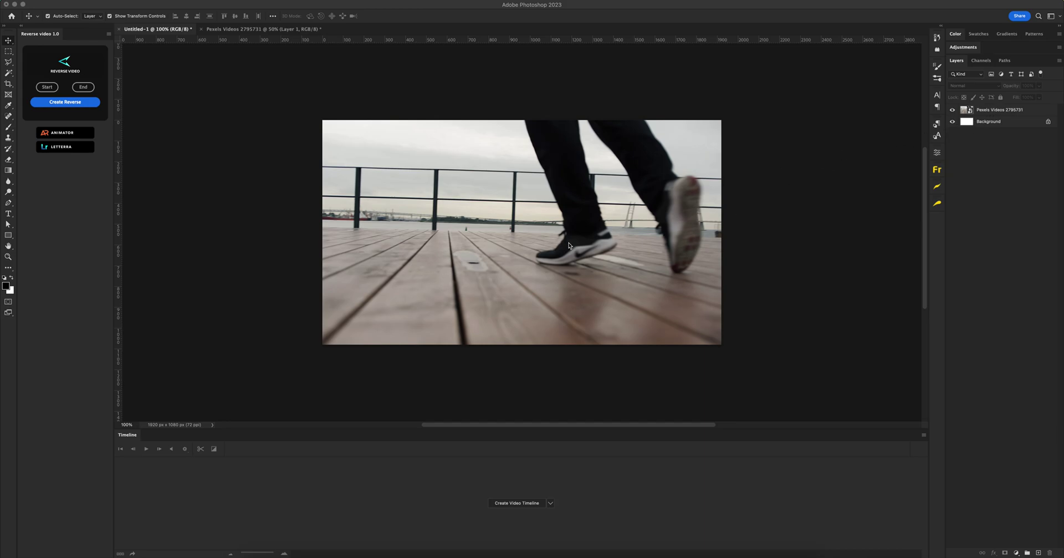
- Restore Pexels Videos 2795731 to its top History snapshot, then return to Untitled-1
click(286, 31)
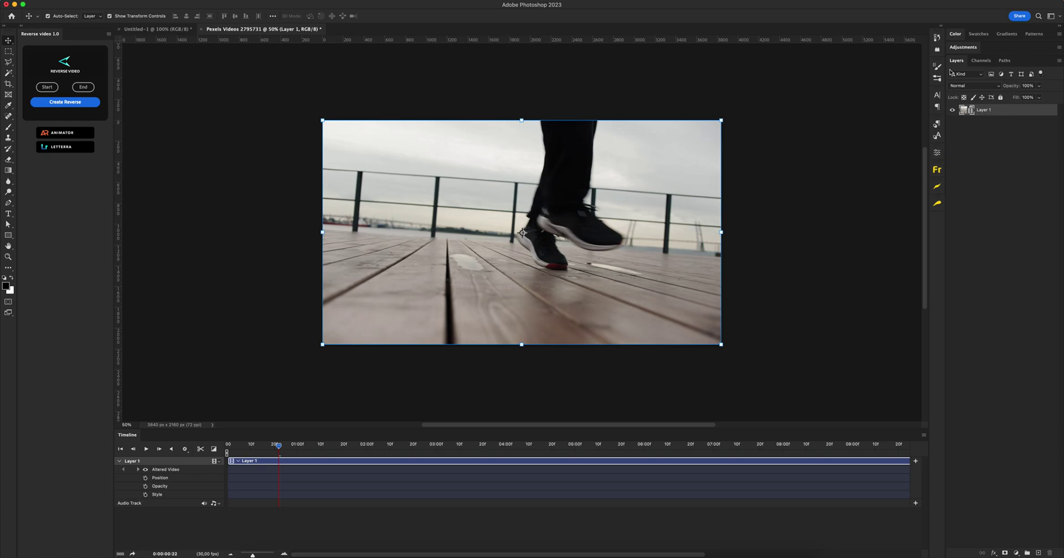
click(938, 38)
click(871, 47)
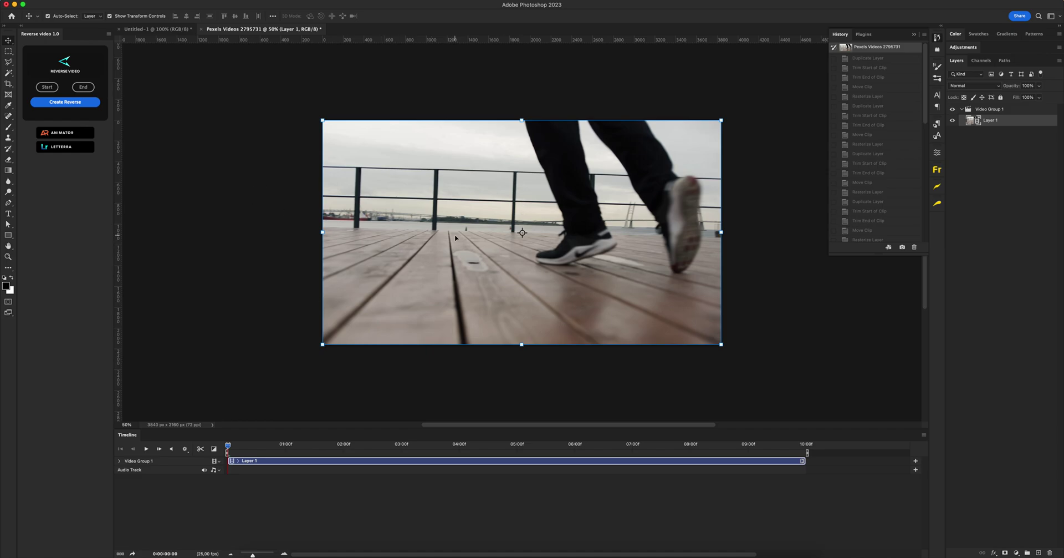
scroll(799, 104, left, 3)
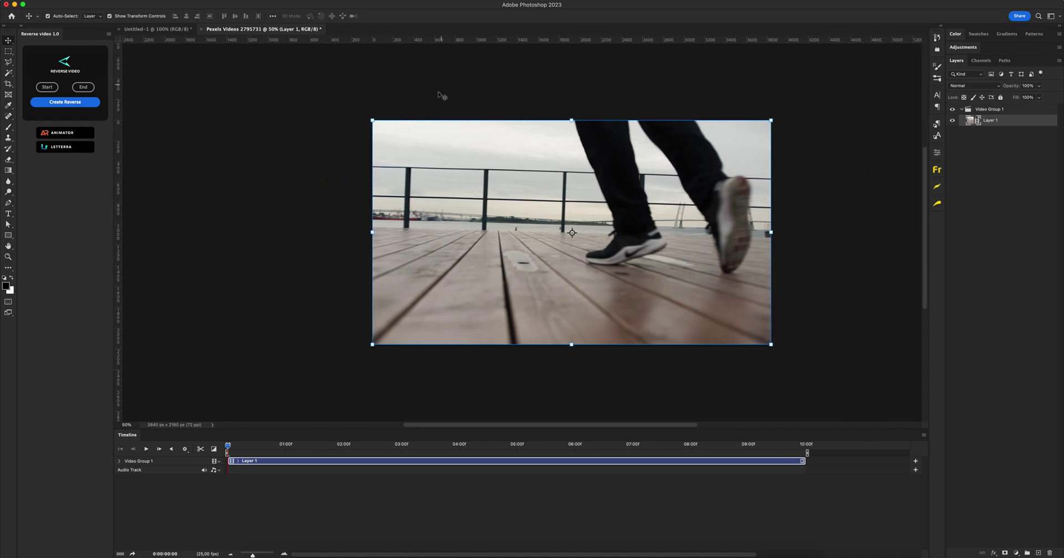
scroll(442, 97, right, 5)
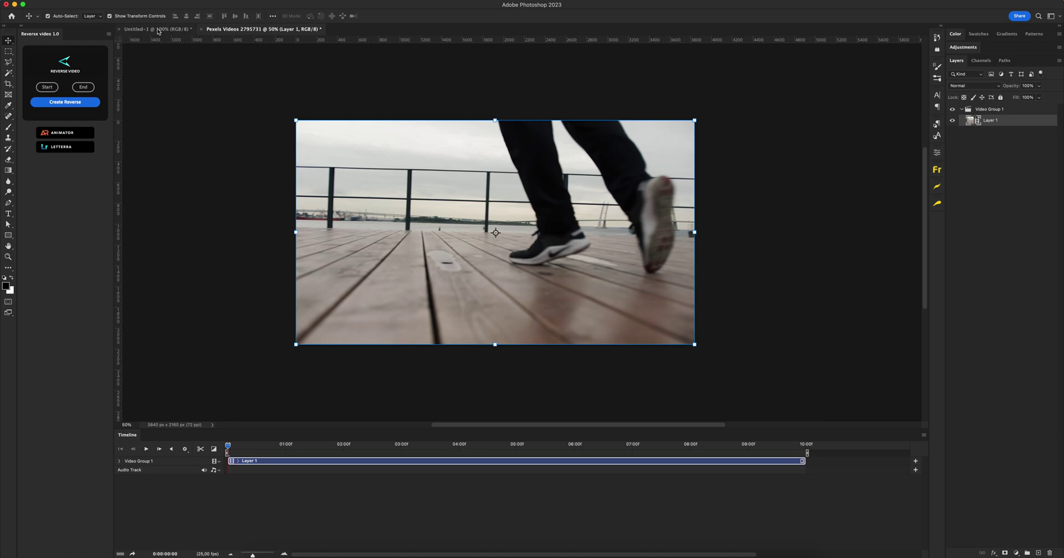
click(158, 29)
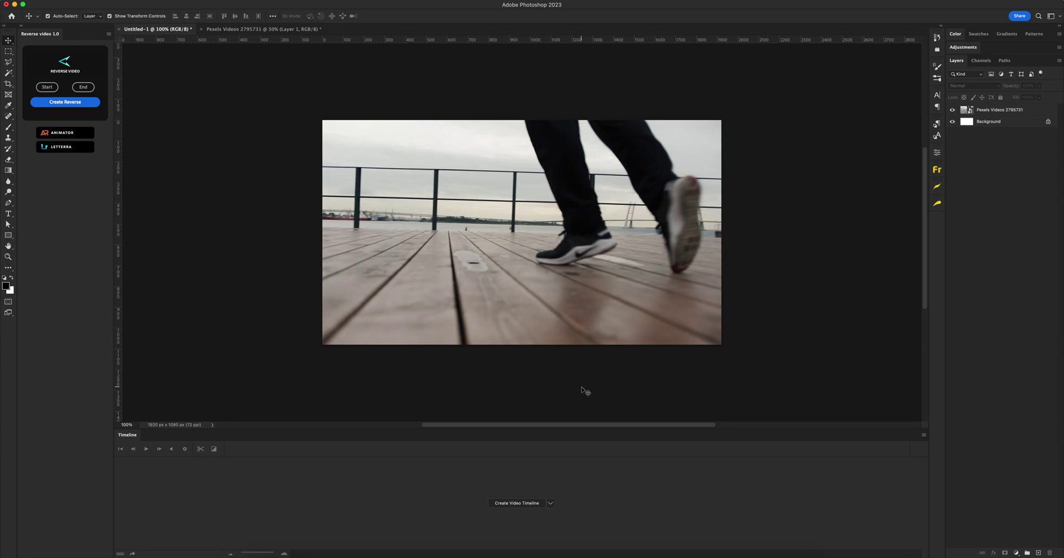
- Create a video timeline for Untitled-1 and change its frame rate from 29.97 to 30 fps
click(528, 502)
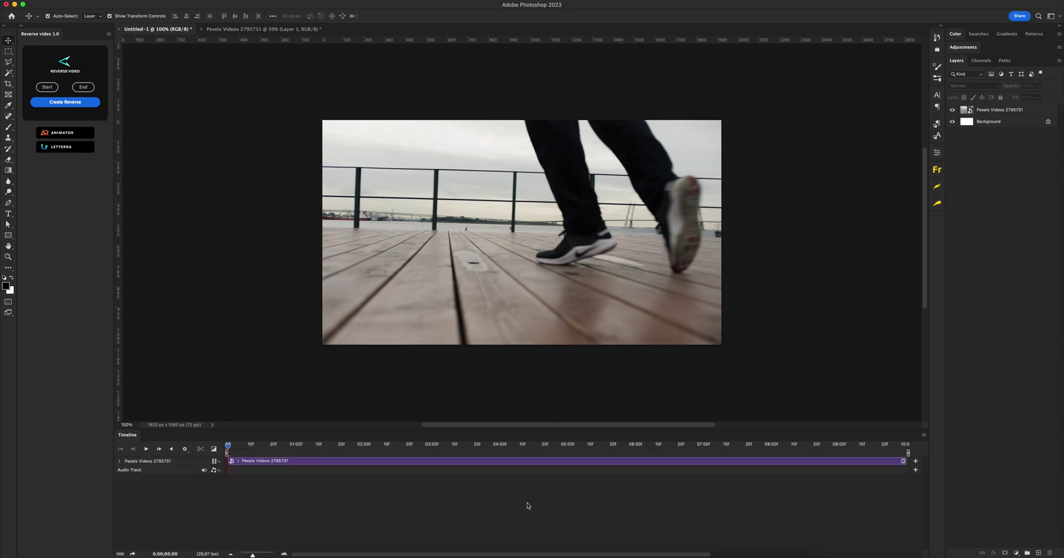
click(924, 435)
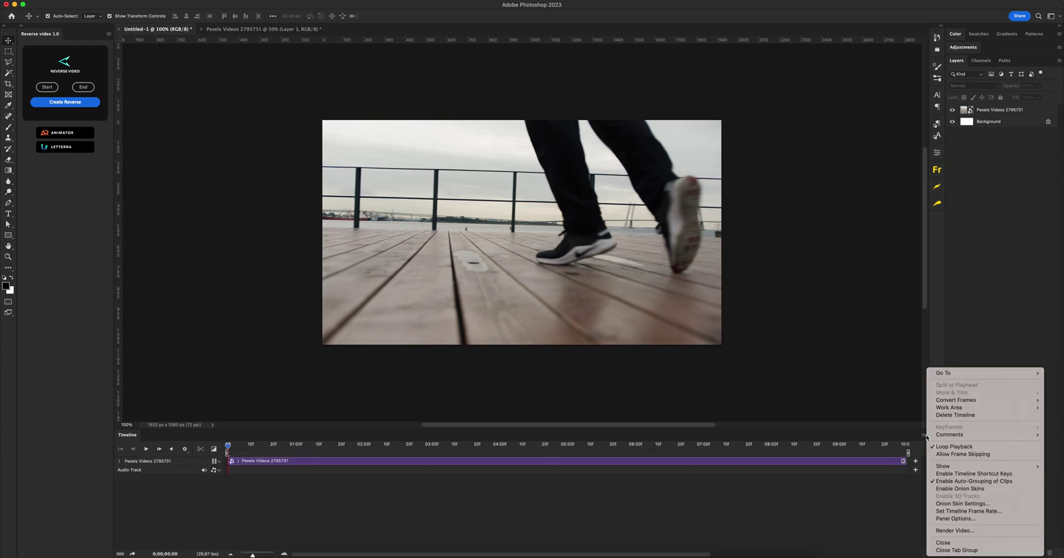
click(948, 510)
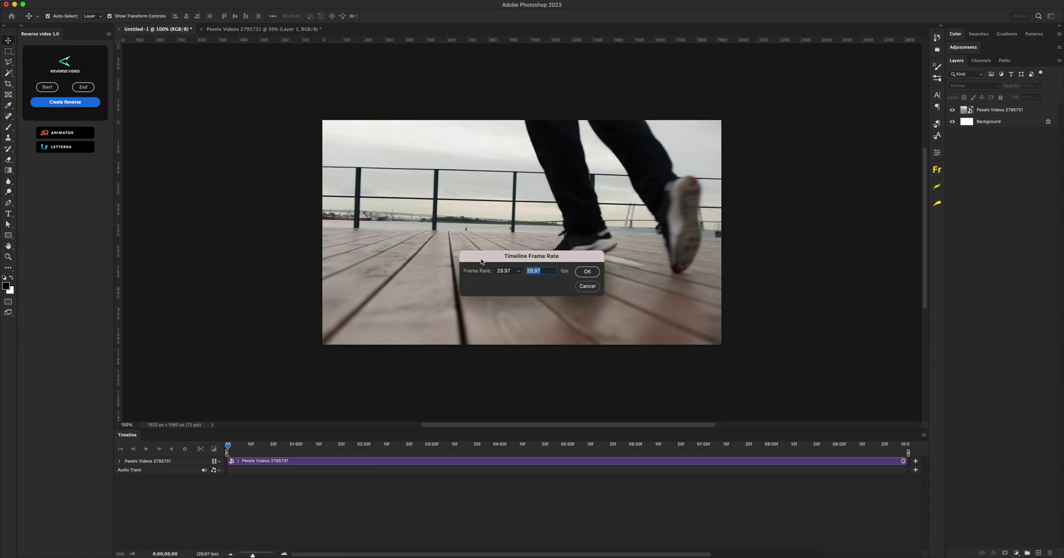
click(506, 271)
click(510, 278)
click(589, 272)
click(119, 461)
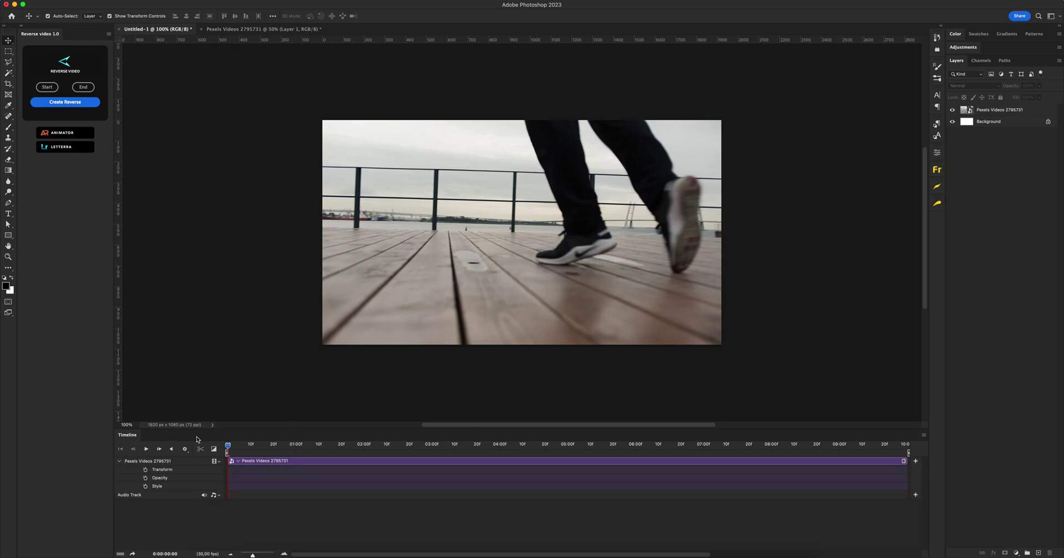
- Set the Reverse Video start keyframe at 01:00 on the walking-feet video layer
drag(240, 444, 300, 444)
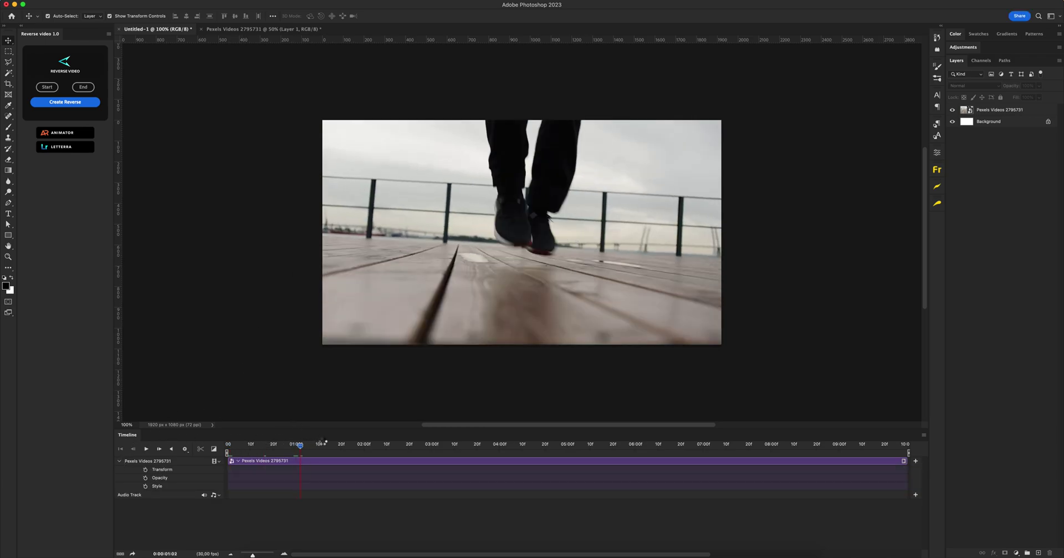
key(space)
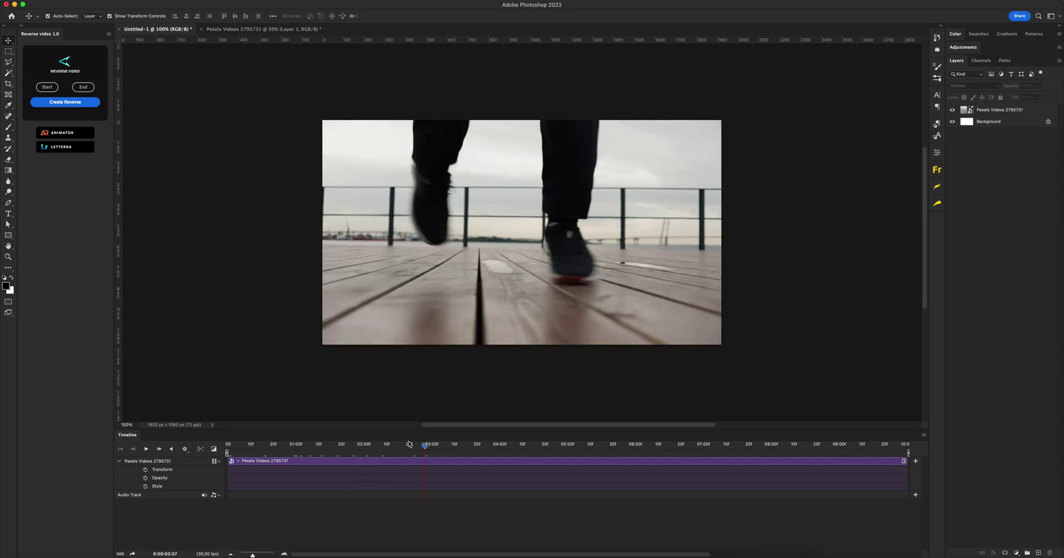
click(334, 445)
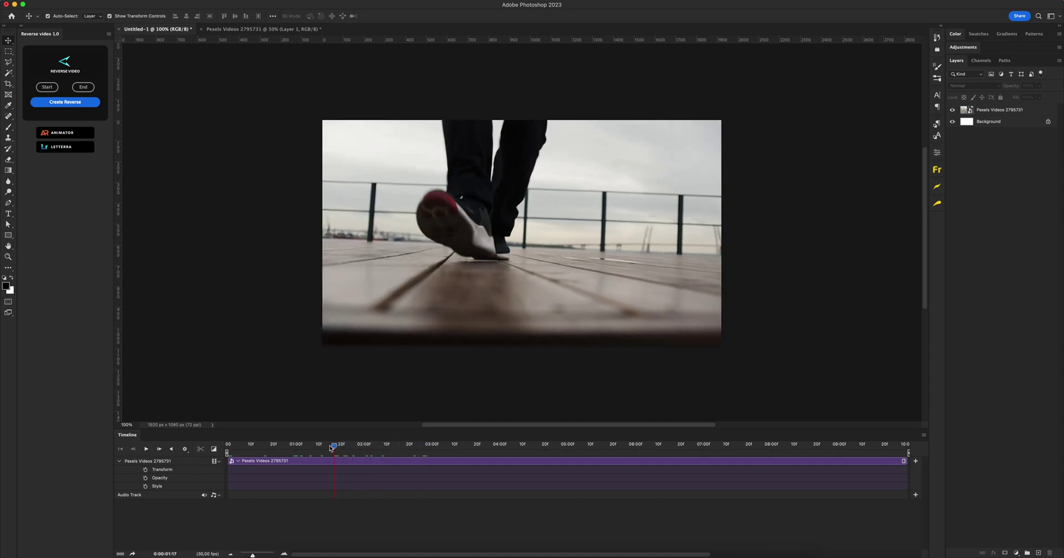
drag(331, 447, 294, 447)
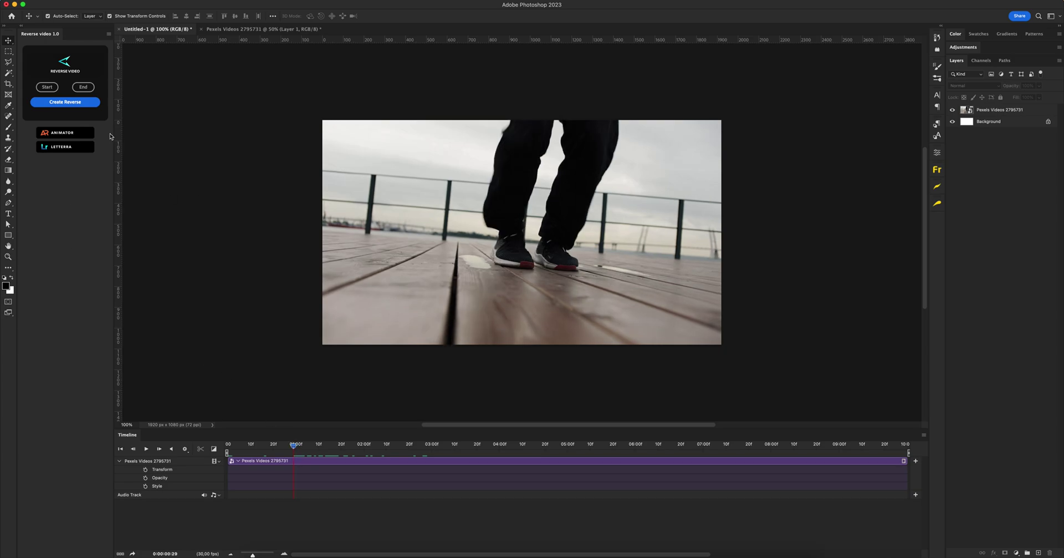
click(48, 89)
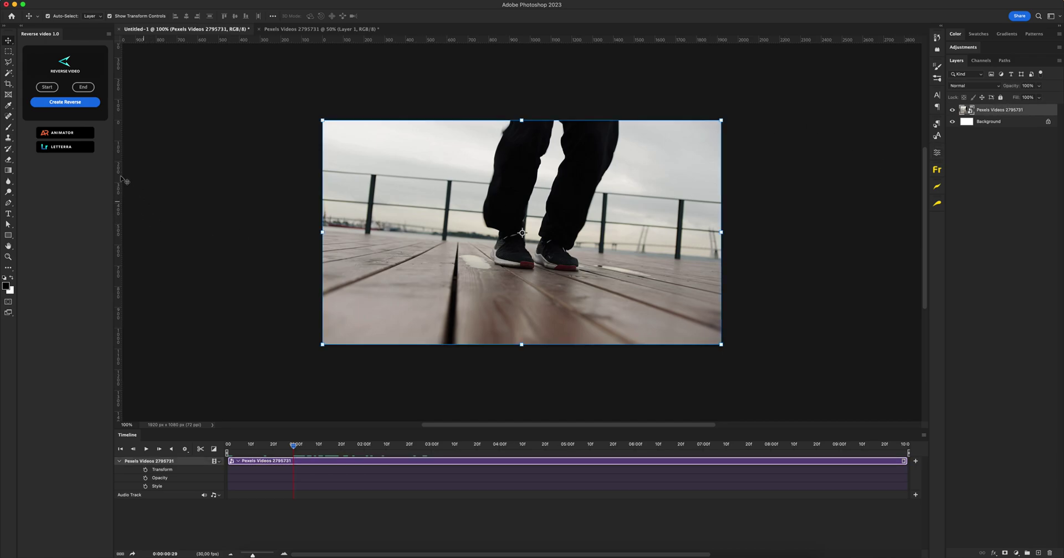
click(51, 88)
- Mark the reverse end at about 02:21 and generate the reversed 'Reverse Final' clip
click(364, 446)
mouse_move(365, 446)
mouse_down()
mouse_move(302, 446)
mouse_move(412, 447)
mouse_up()
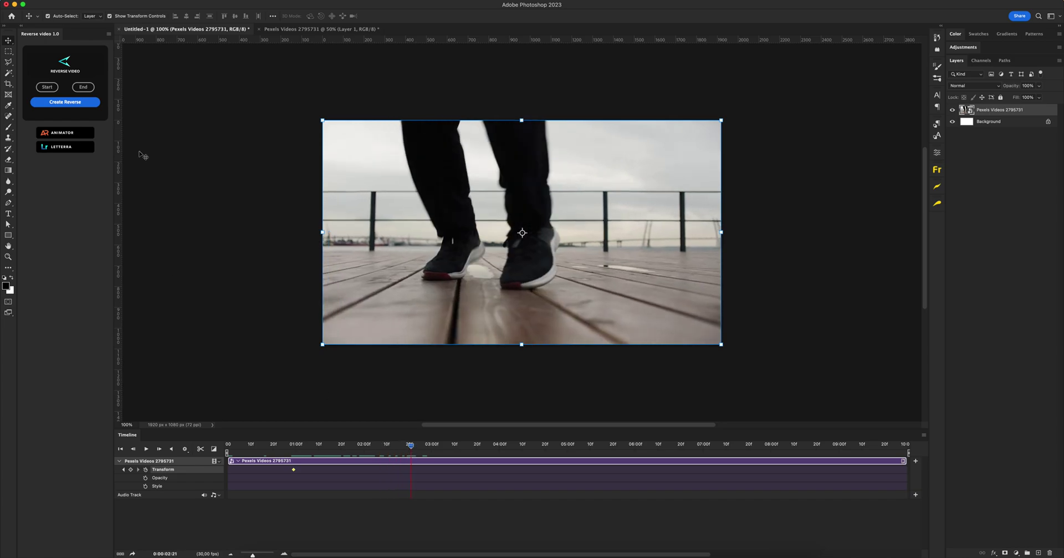
click(83, 87)
click(74, 103)
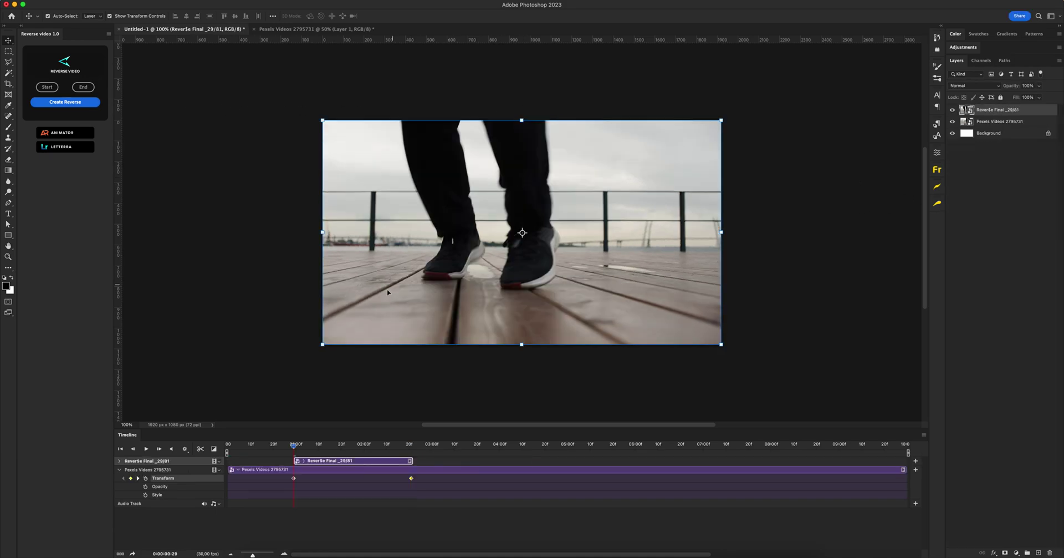
- Slide the reversed clip later in the timeline and narrow the work area around it
drag(308, 460, 444, 460)
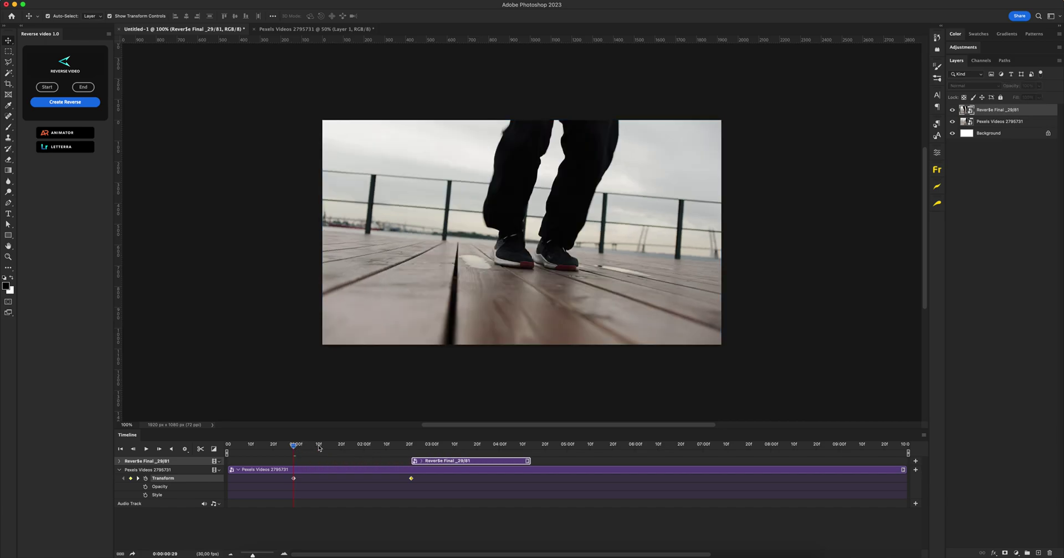
drag(319, 448, 520, 453)
drag(227, 453, 295, 453)
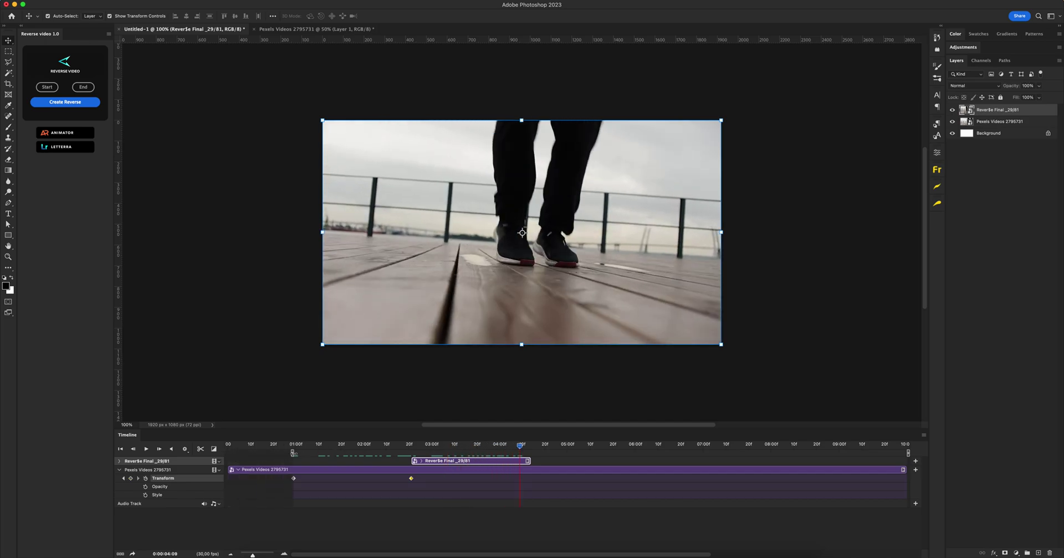
drag(910, 452, 533, 453)
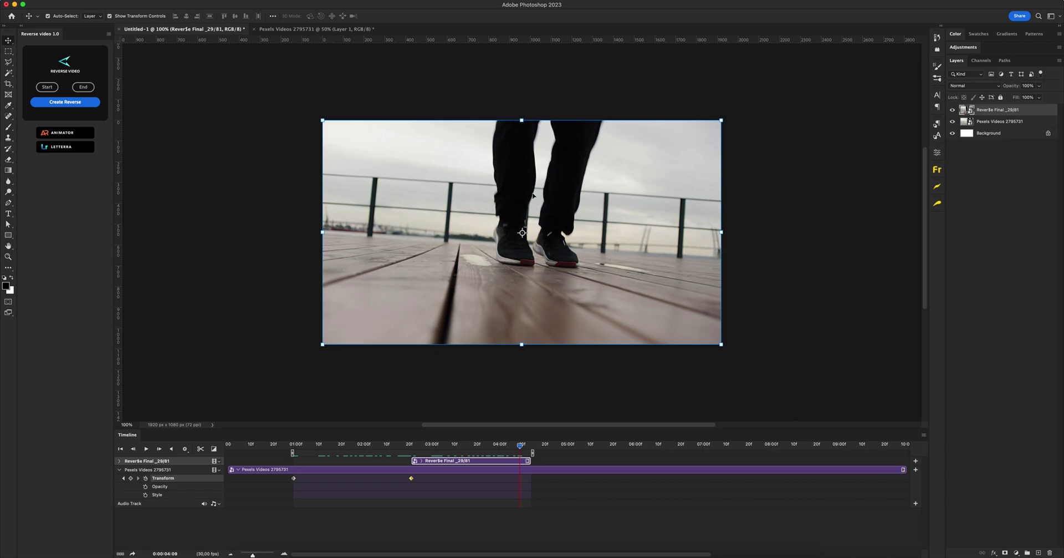
- Play the Untitled-1 timeline from 01:00 to preview the reversed section
key(e)
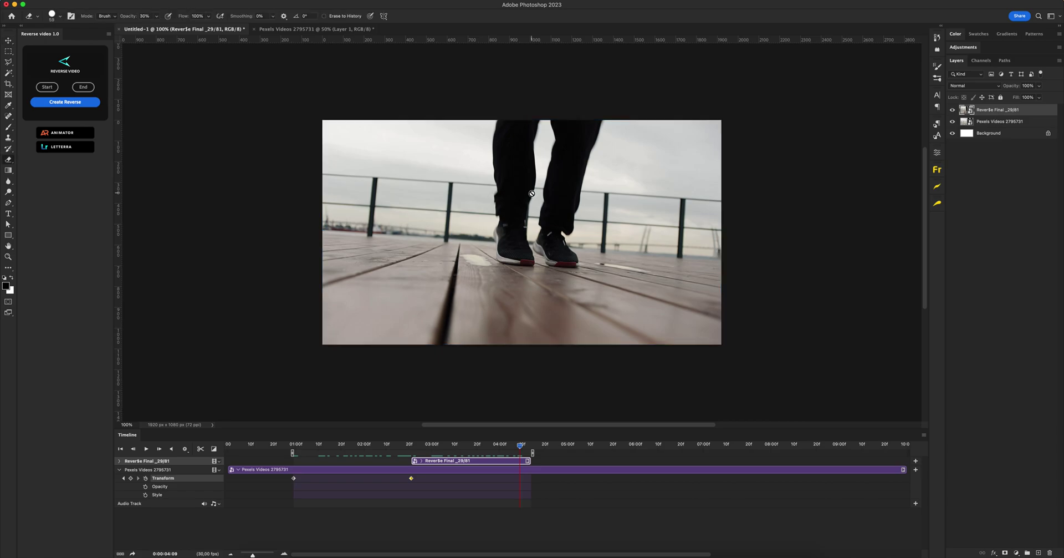
key(v)
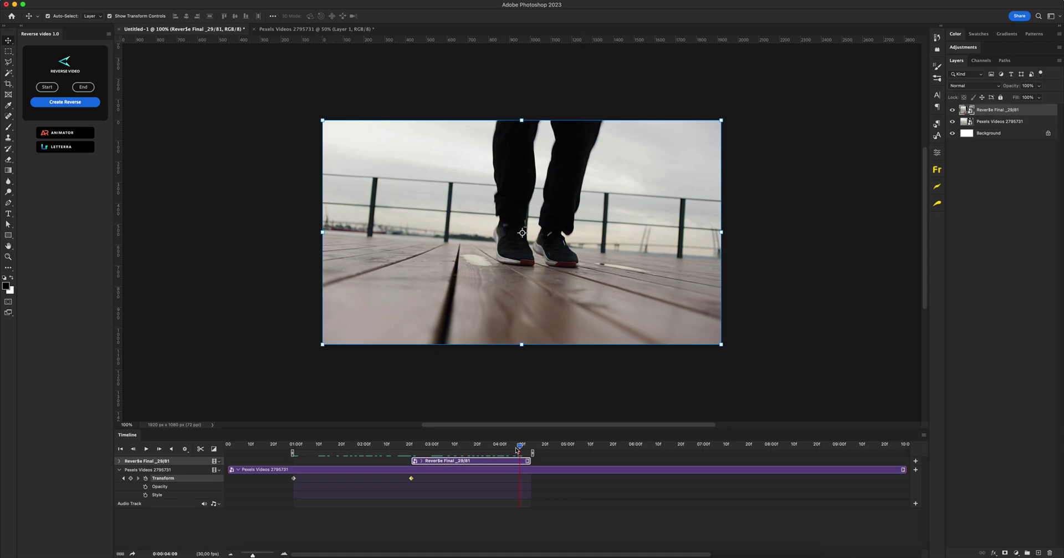
drag(520, 445, 431, 444)
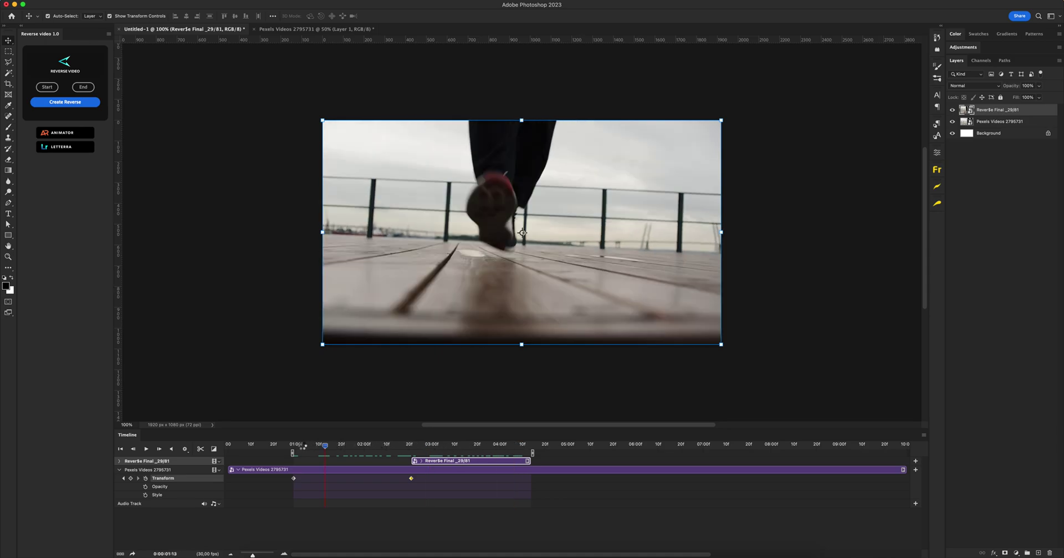
click(295, 445)
click(147, 448)
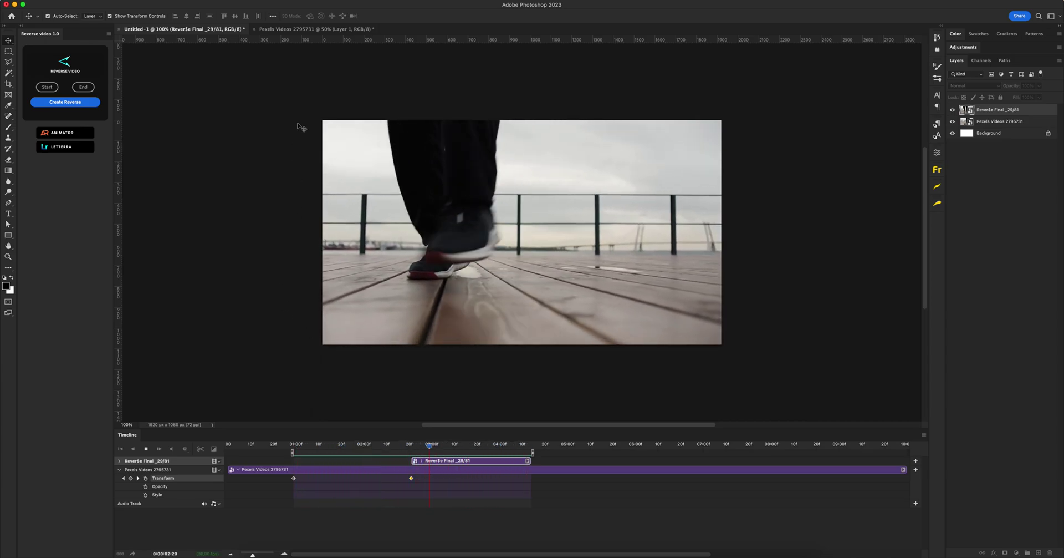
key(space)
click(322, 31)
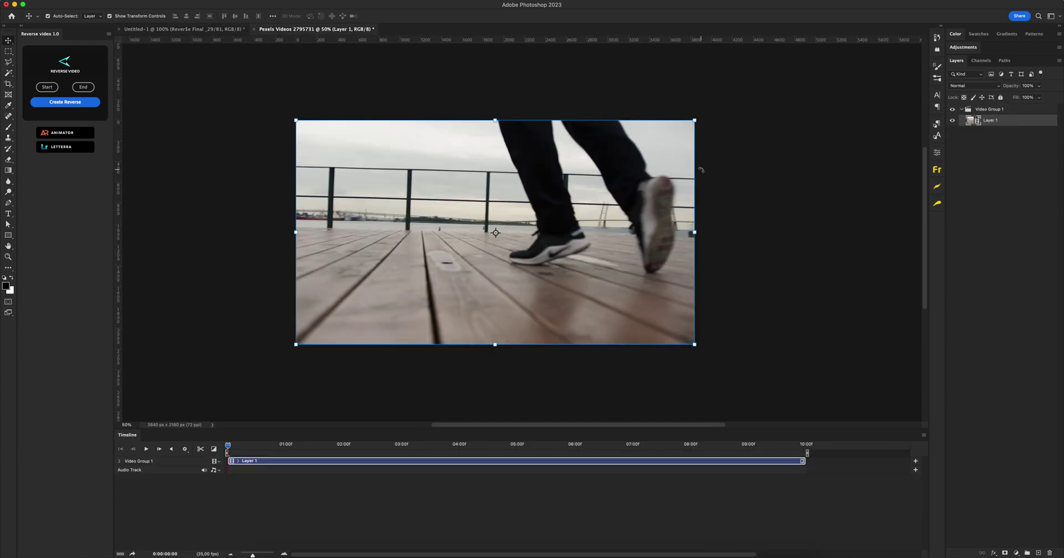
- Ungroup Video Group 1 in the Pexels Videos document
click(998, 111)
right_click(995, 112)
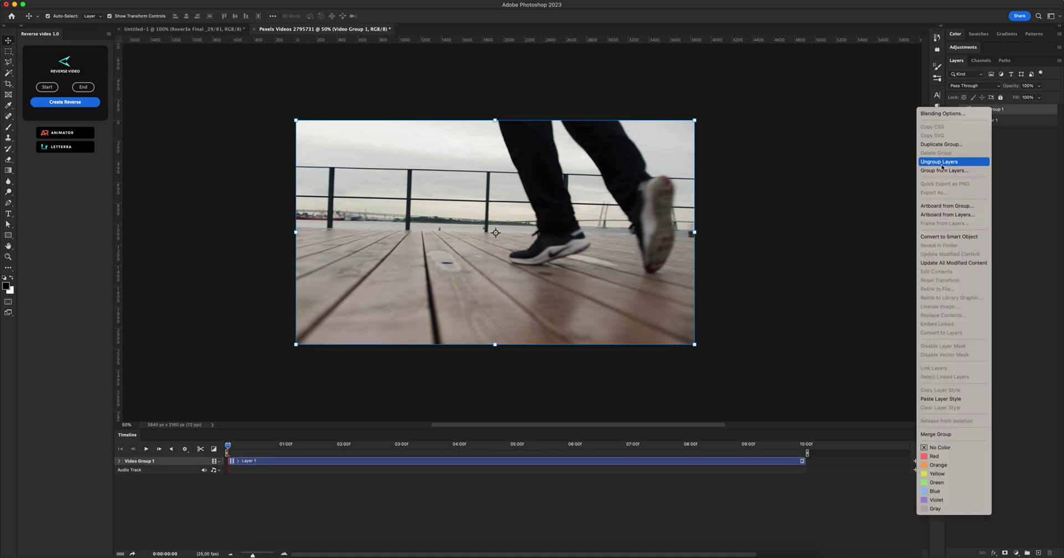
click(942, 166)
- Convert Layer 1 into a smart object
right_click(992, 109)
click(942, 181)
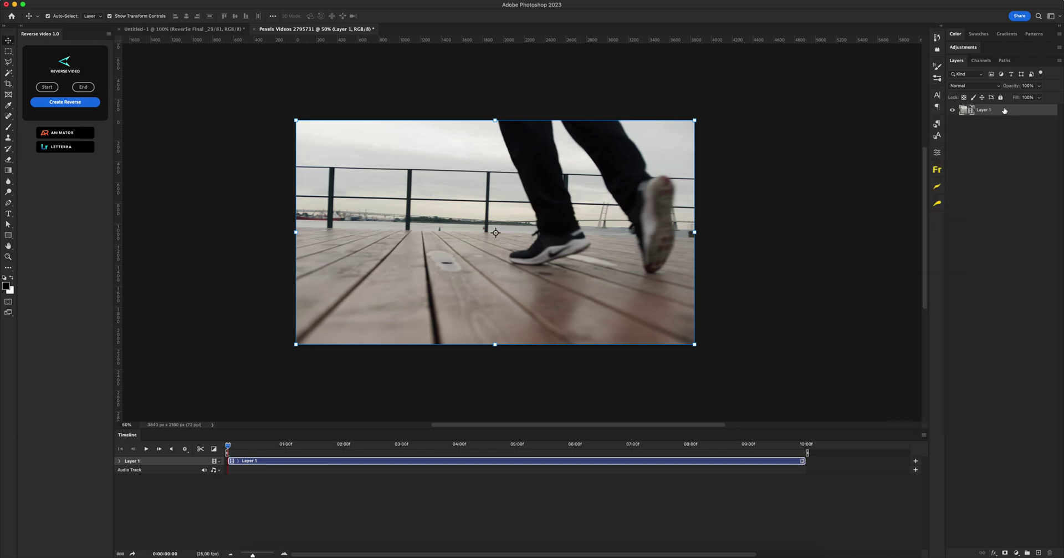
right_click(978, 113)
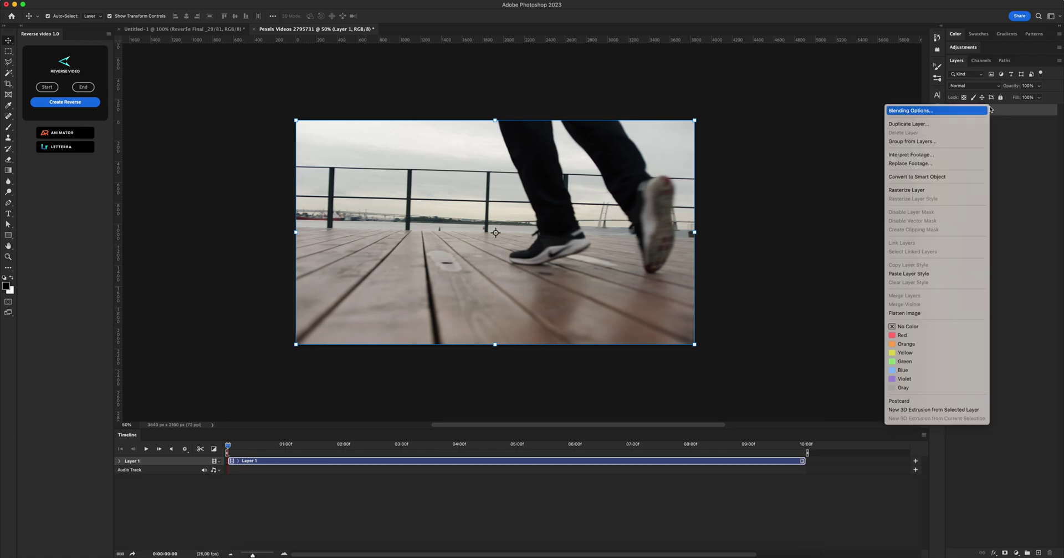
click(935, 178)
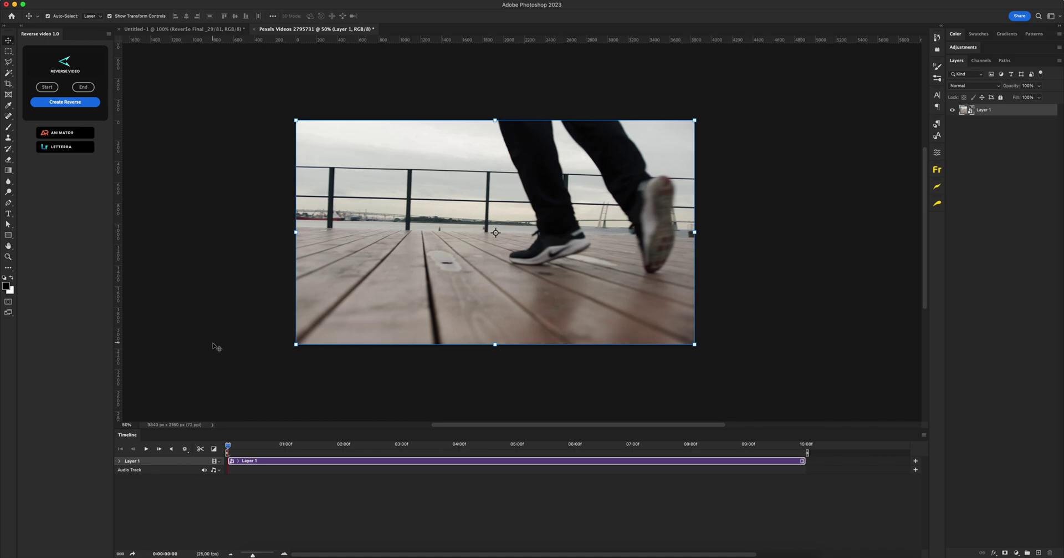
- Mark reverse start at 0:07 and end at 1:04, then create the reversed clip
drag(229, 445, 245, 448)
click(120, 461)
click(47, 87)
click(295, 444)
click(83, 87)
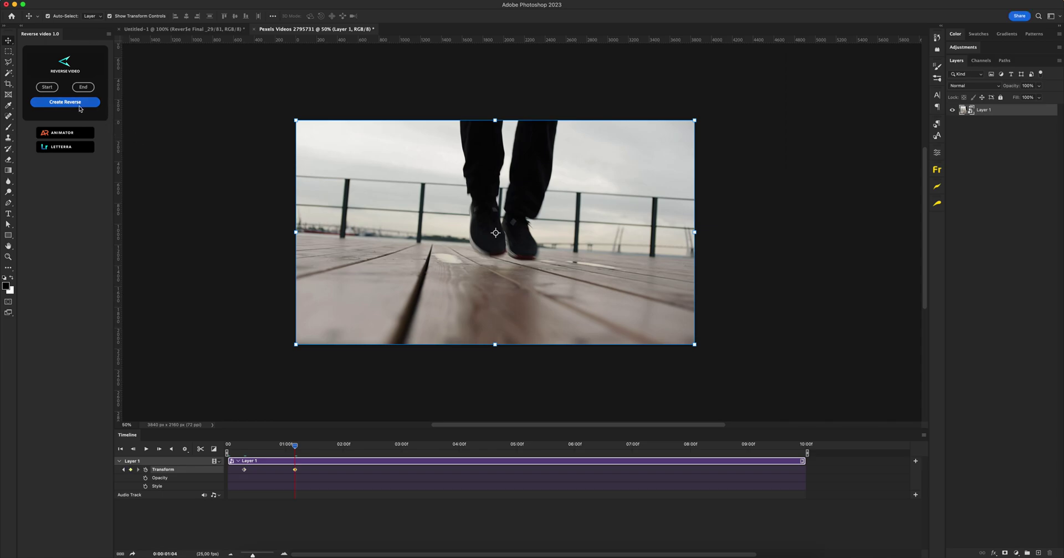
click(65, 102)
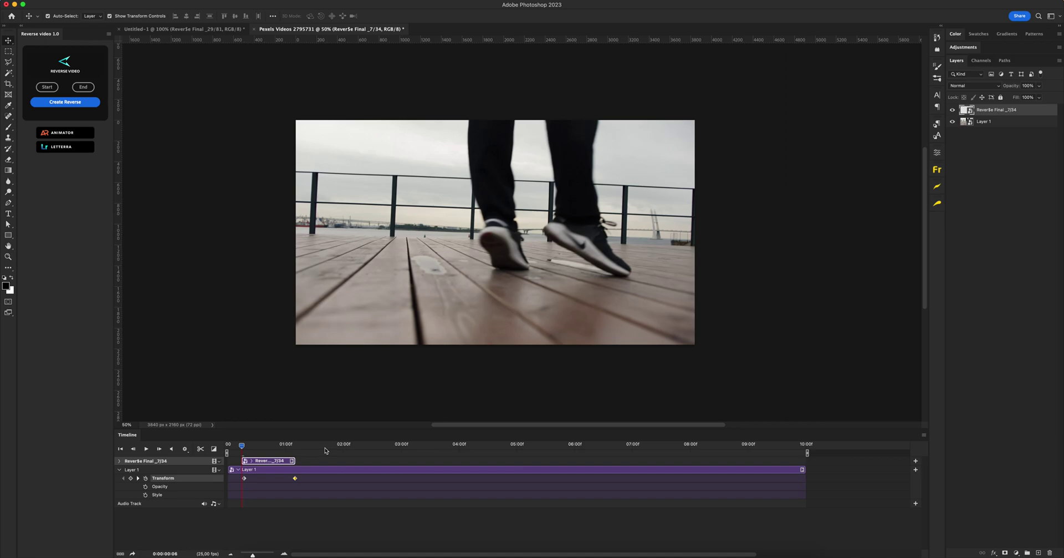
- Clear Layer 1's leftover keyframes and create a reversed clip from 1:20 to 2:13
click(146, 479)
click(333, 445)
click(299, 472)
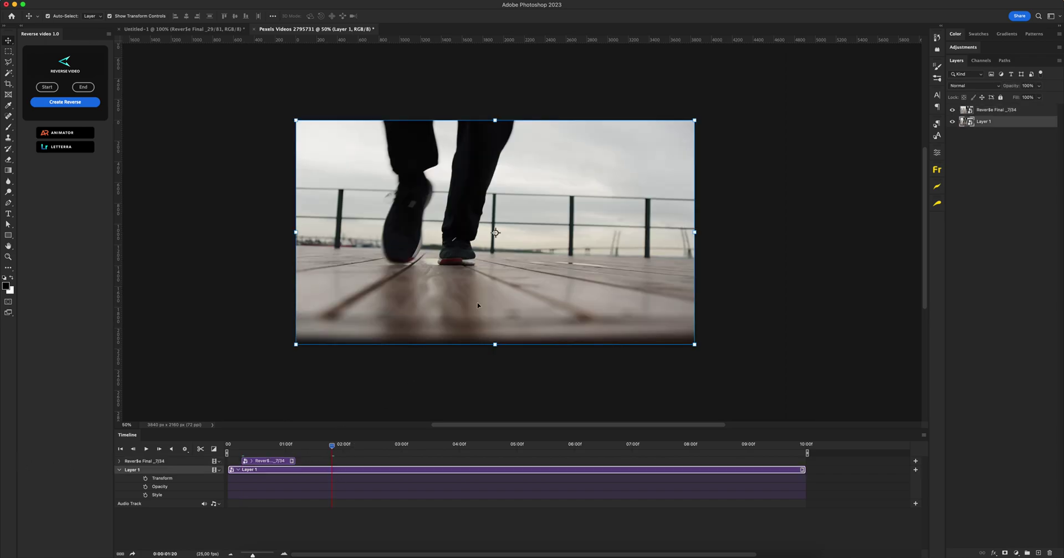
click(47, 87)
drag(360, 445, 374, 445)
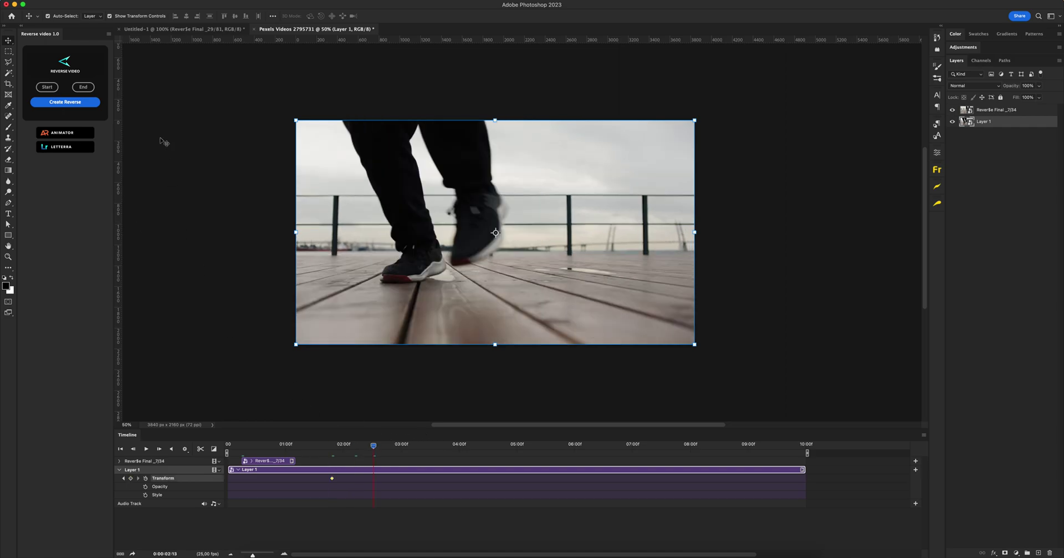
click(83, 87)
click(83, 103)
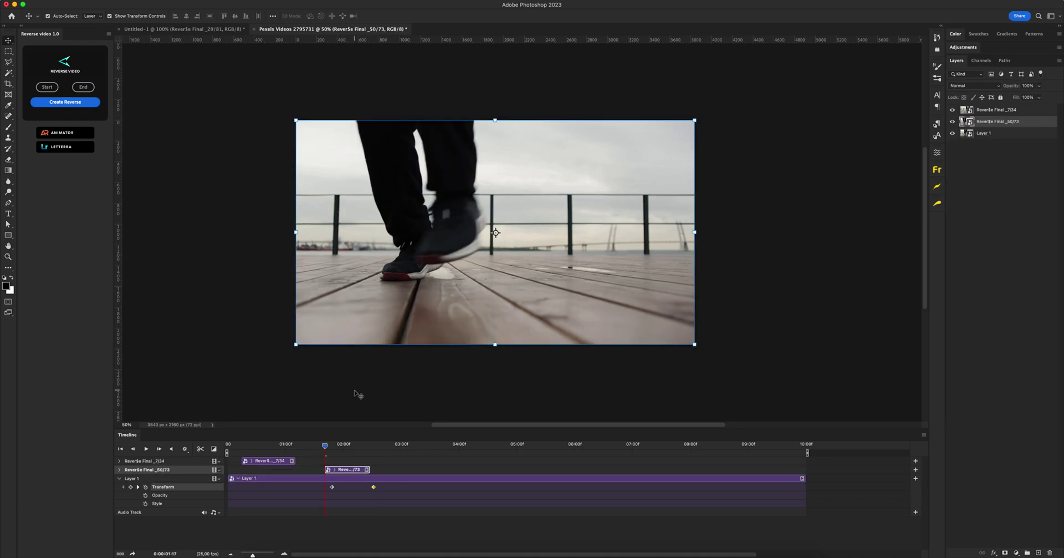
- Slide the new reversed clip later and remove Layer 1's Transform keyframes
mouse_move(336, 469)
mouse_down()
mouse_move(362, 469)
mouse_move(389, 443)
mouse_move(367, 445)
mouse_up()
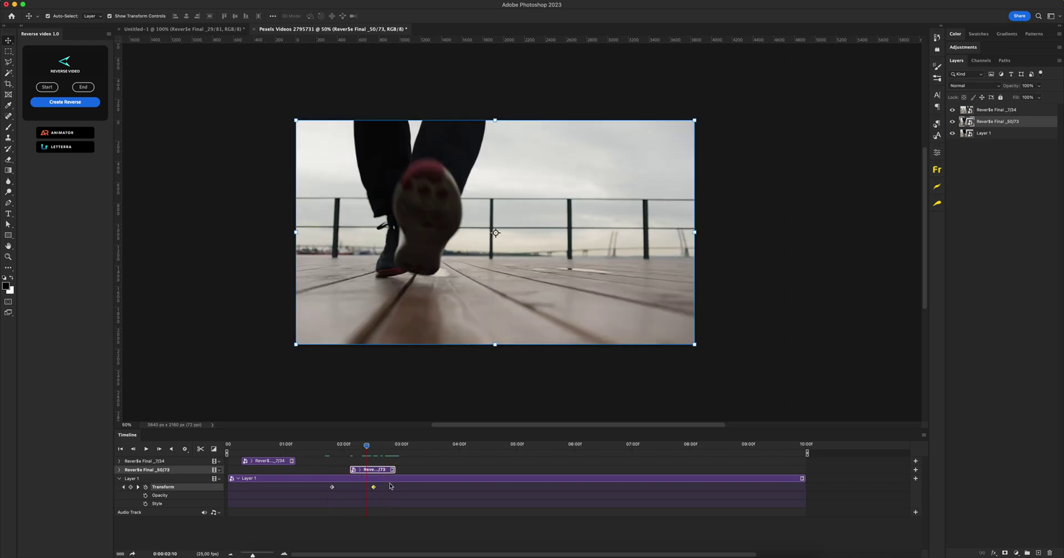
click(132, 478)
click(146, 487)
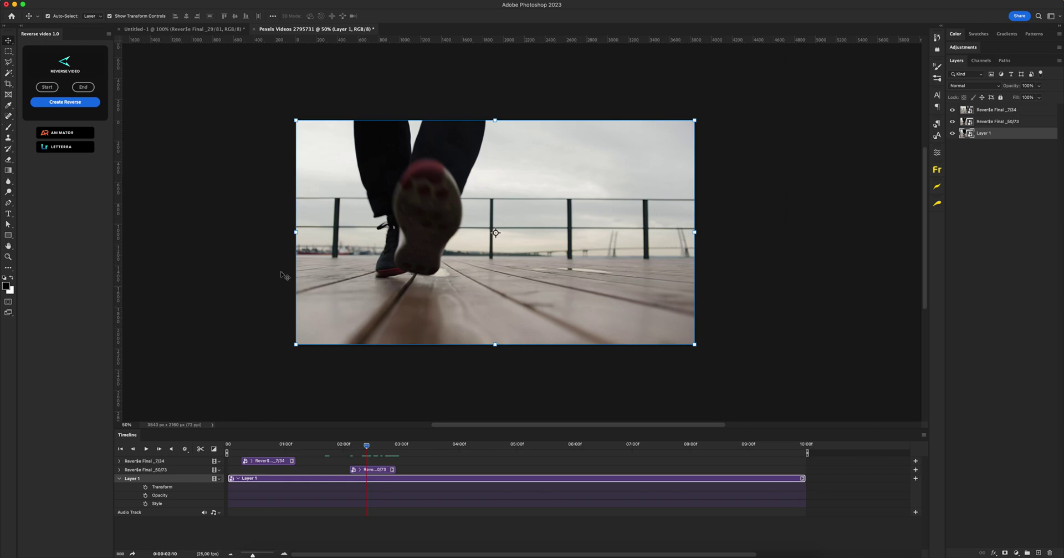
click(66, 105)
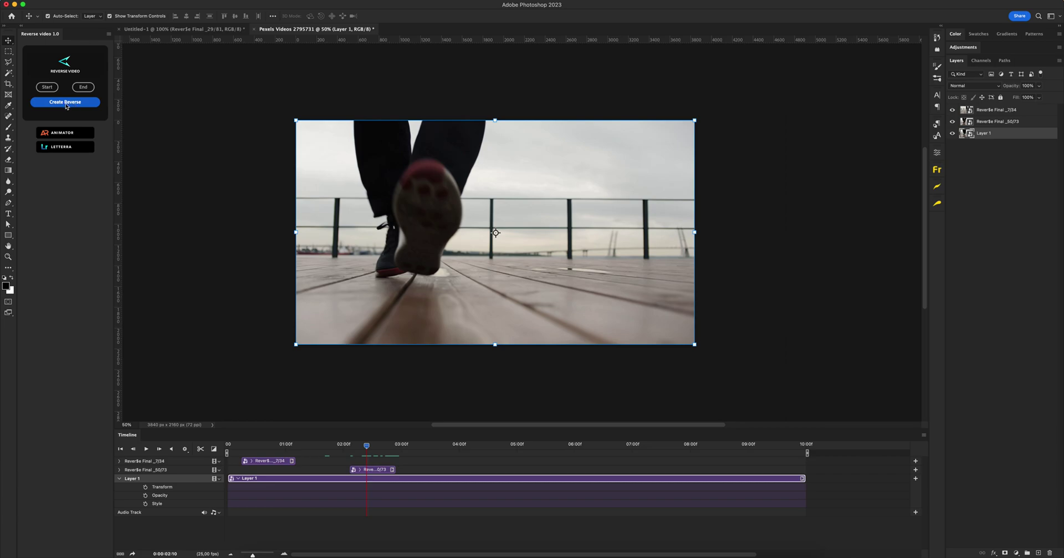